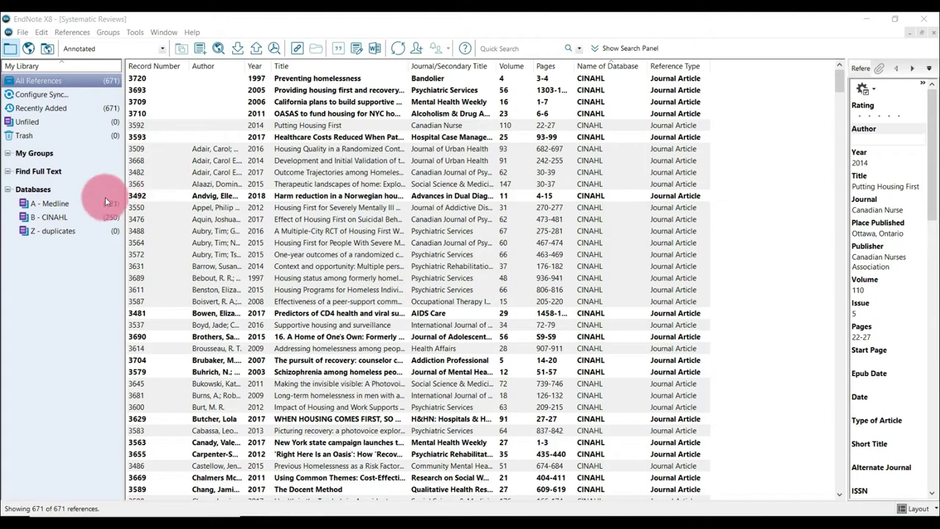
Run Find Duplicates across all references in the library and cancel the side-by-side record comparison.
click(74, 204)
click(73, 218)
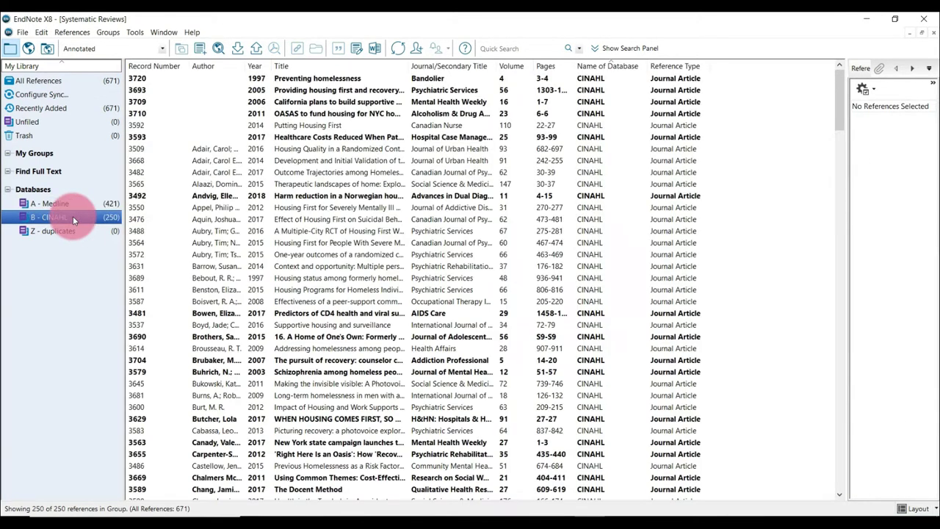
click(64, 82)
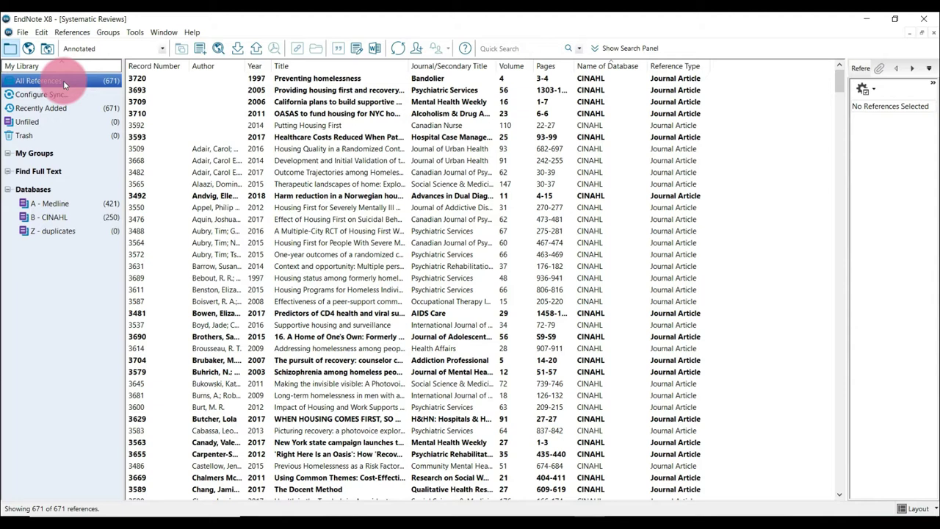
click(63, 32)
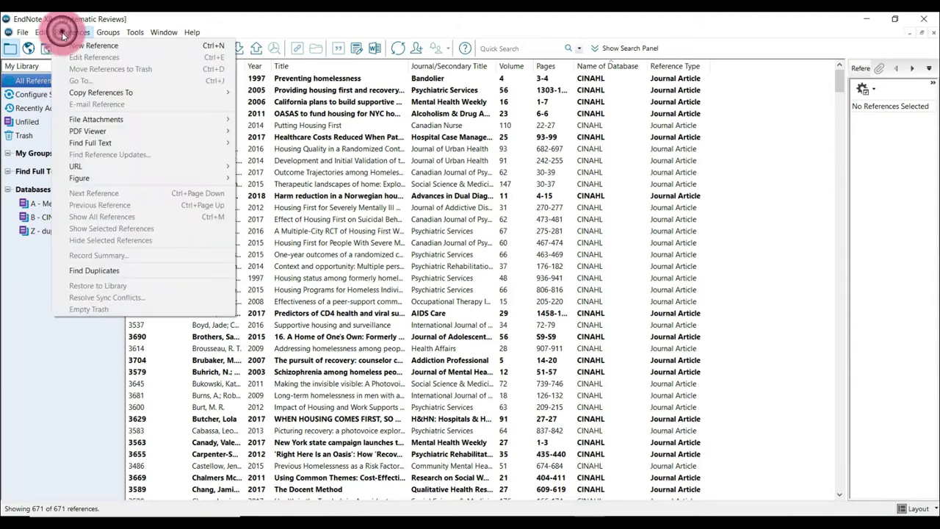
click(96, 271)
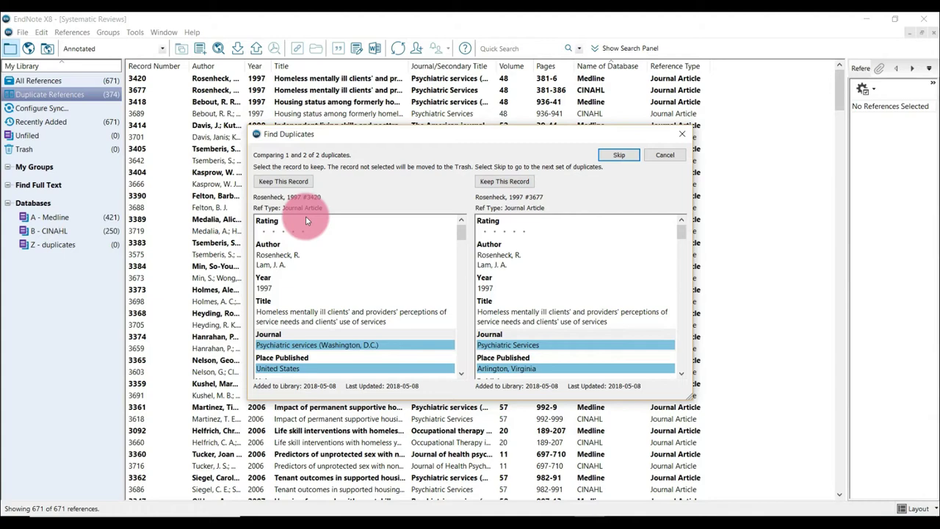
click(659, 154)
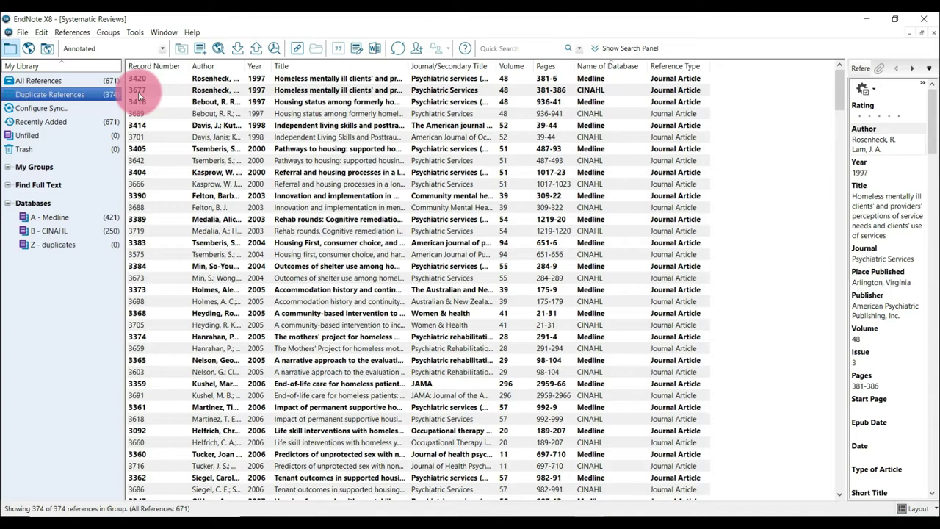
Add CINAHL record 3677 to the selected duplicates and exclude CINAHL record 3541 from the selection.
ctrl+click(213, 87)
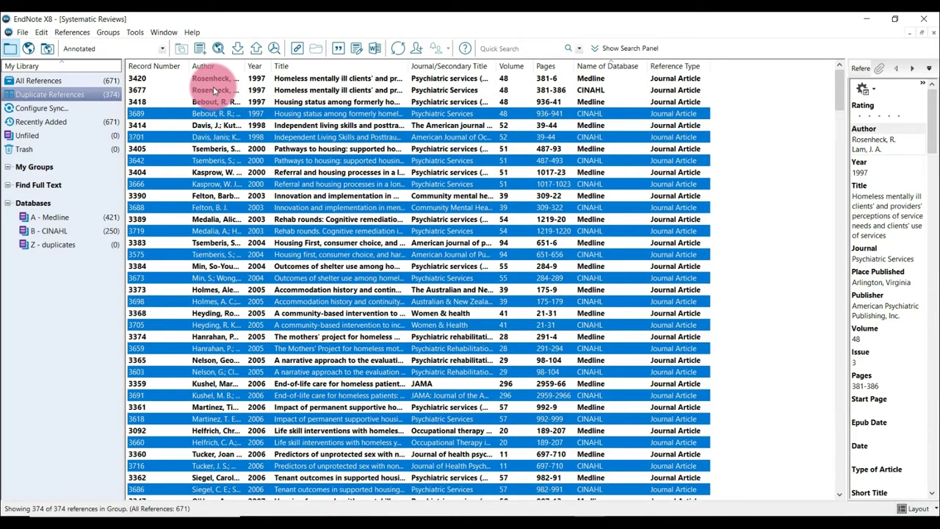
ctrl+click(213, 88)
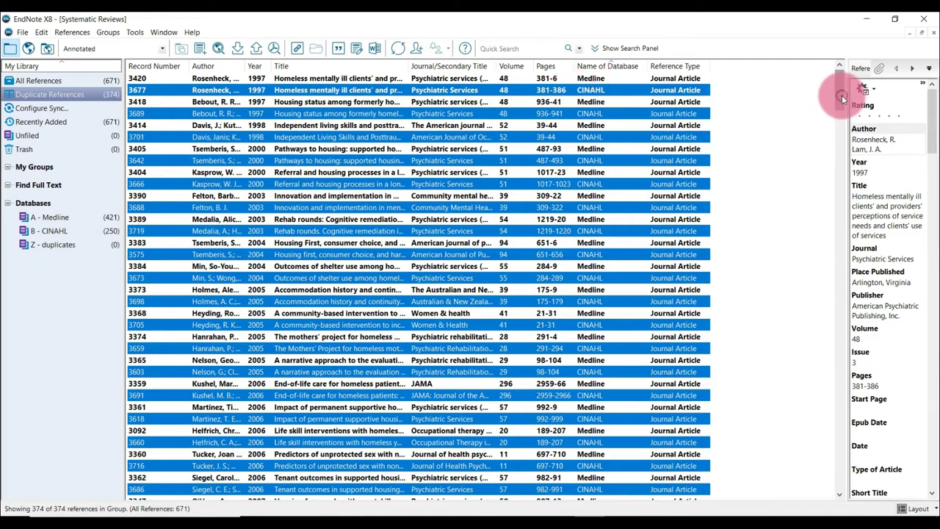
drag(842, 95, 843, 317)
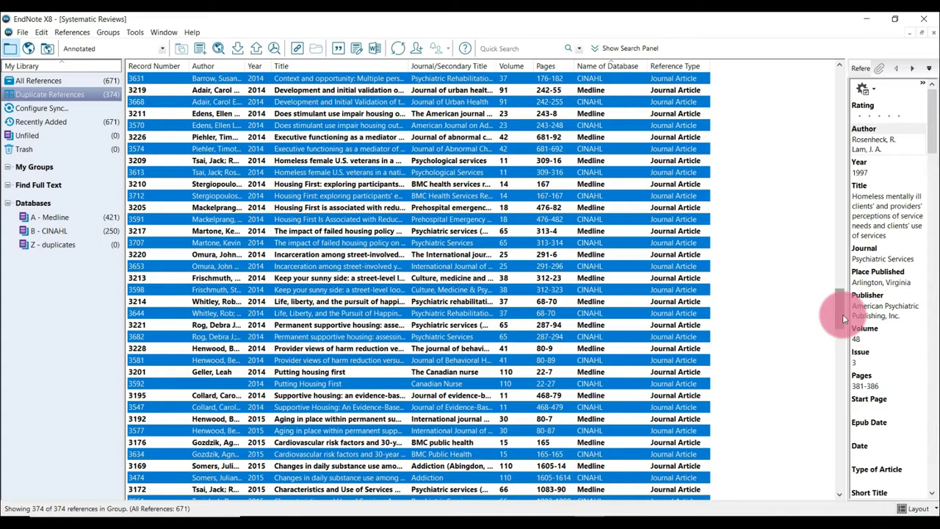
drag(843, 311, 843, 333)
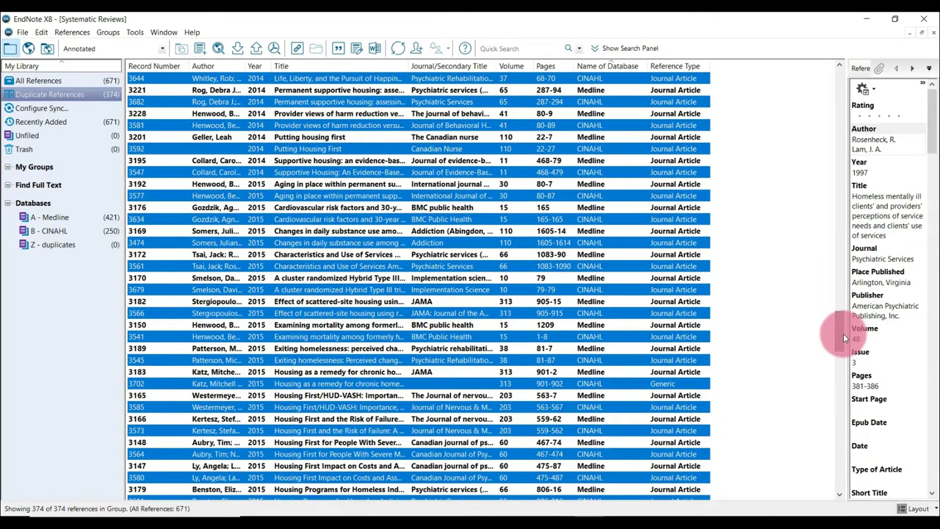
click(839, 493)
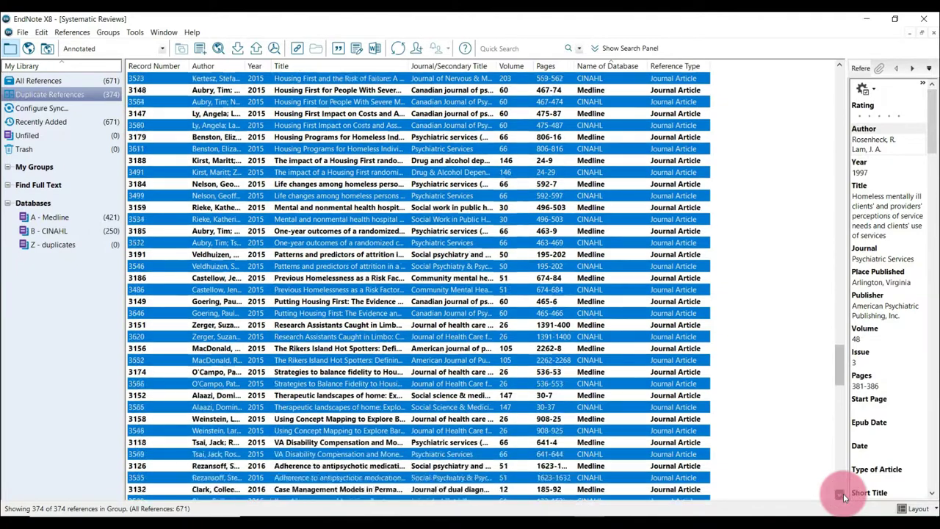
drag(844, 497, 844, 497)
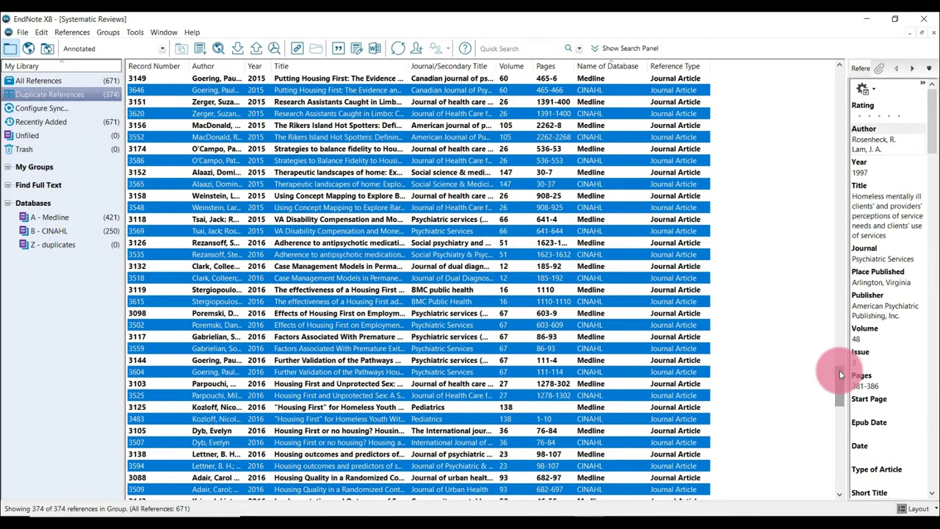
drag(840, 375, 839, 332)
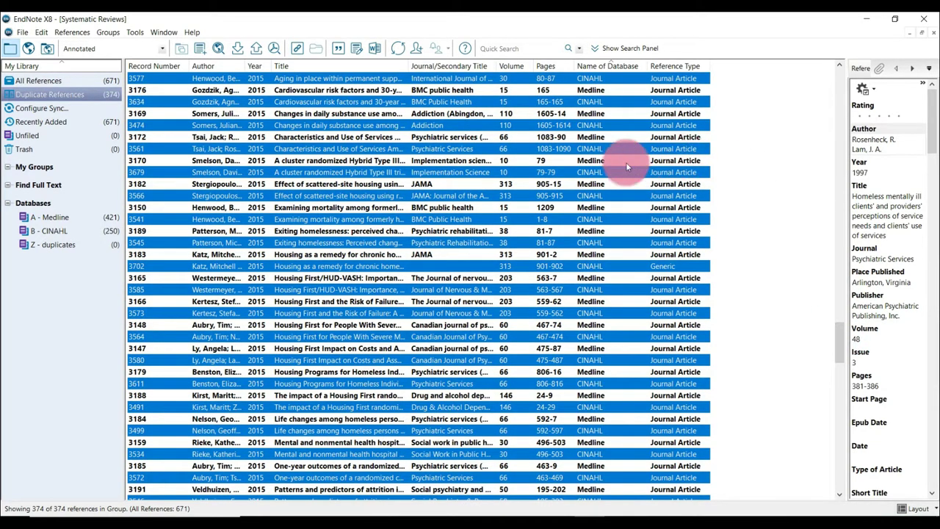
ctrl+click(533, 220)
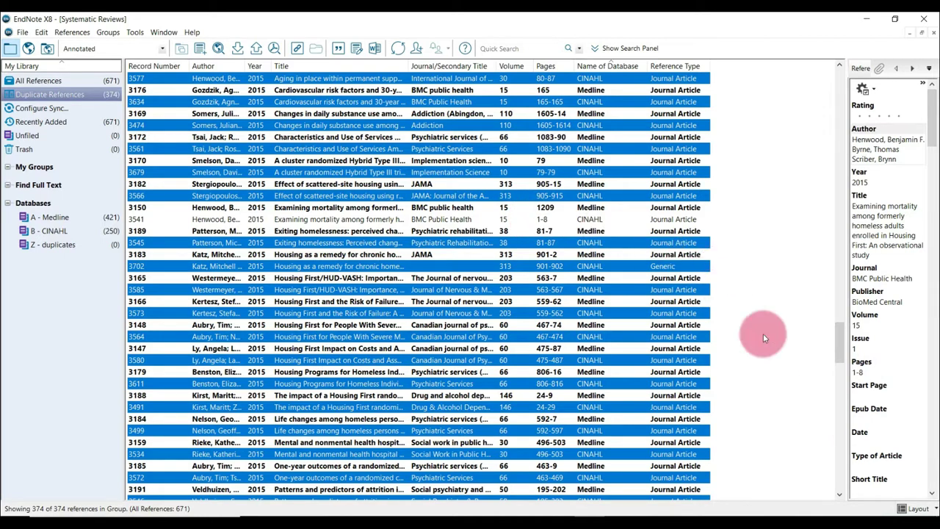
Exclude CINAHL records 3483, 3558 and 3472 from the selected duplicates.
click(840, 494)
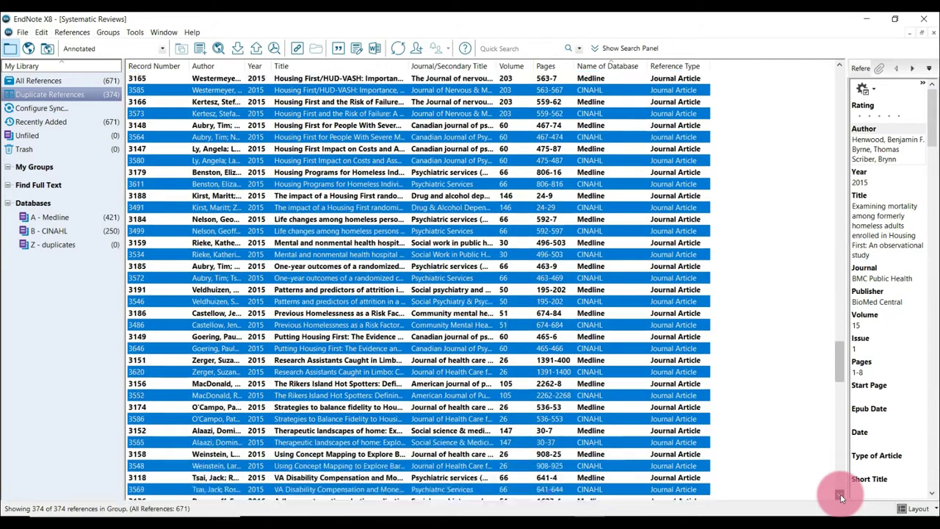
drag(840, 493, 840, 494)
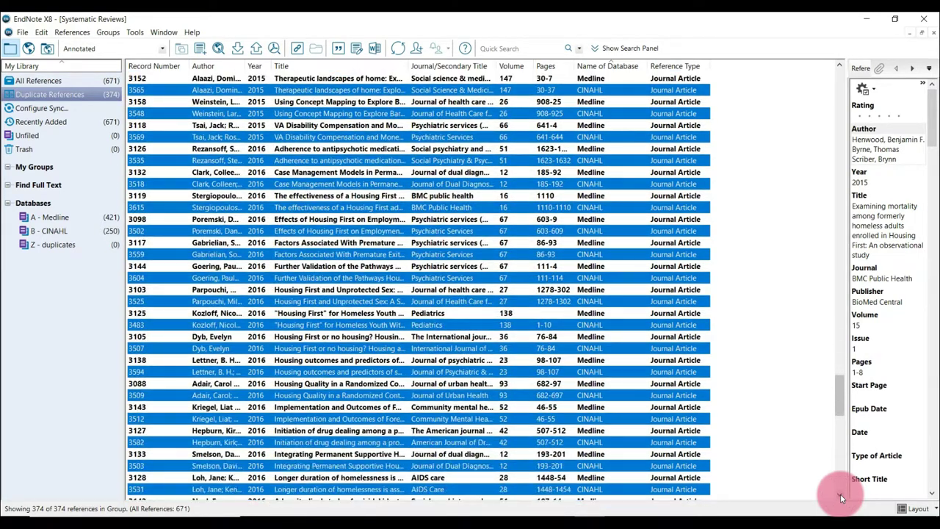
ctrl+click(546, 326)
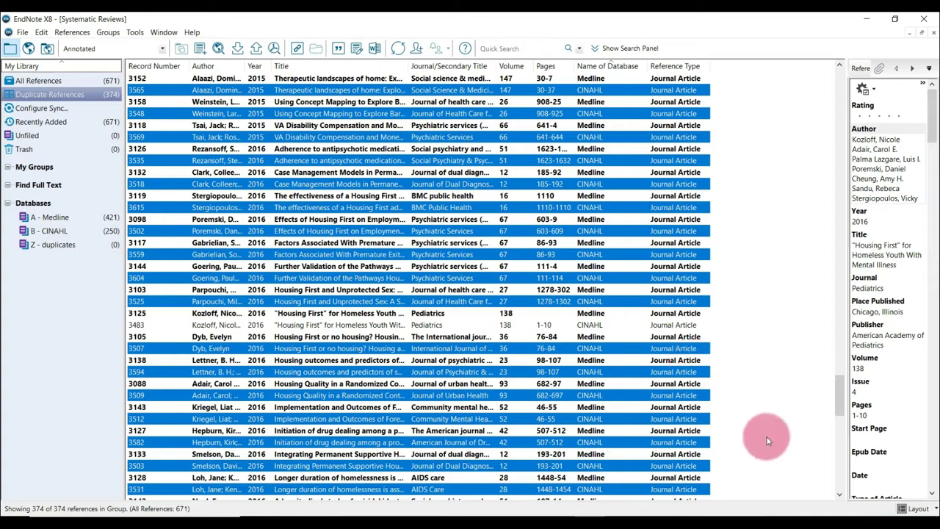
click(839, 495)
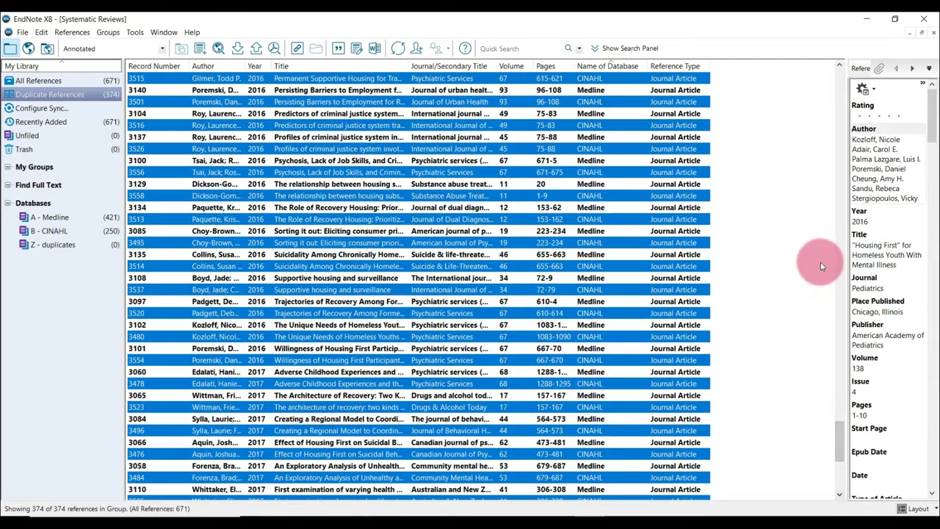
click(840, 65)
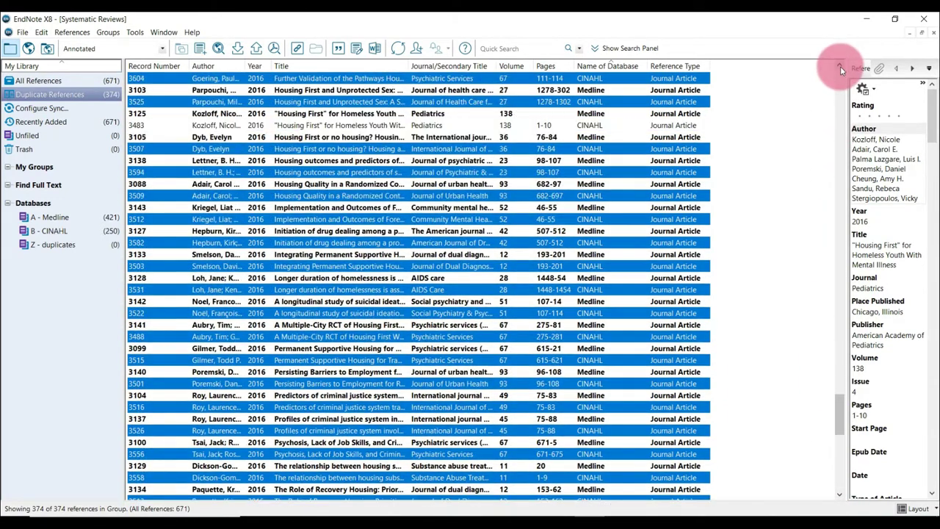
click(841, 491)
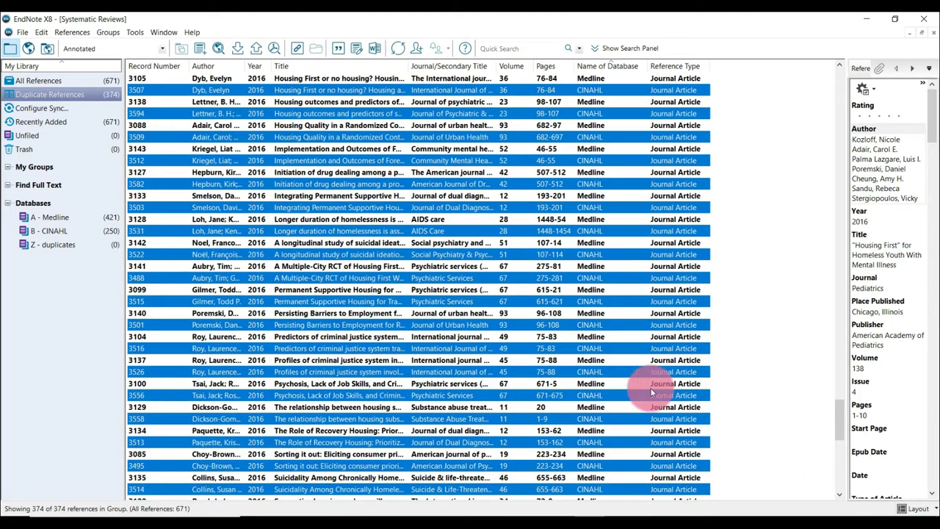
ctrl+click(541, 420)
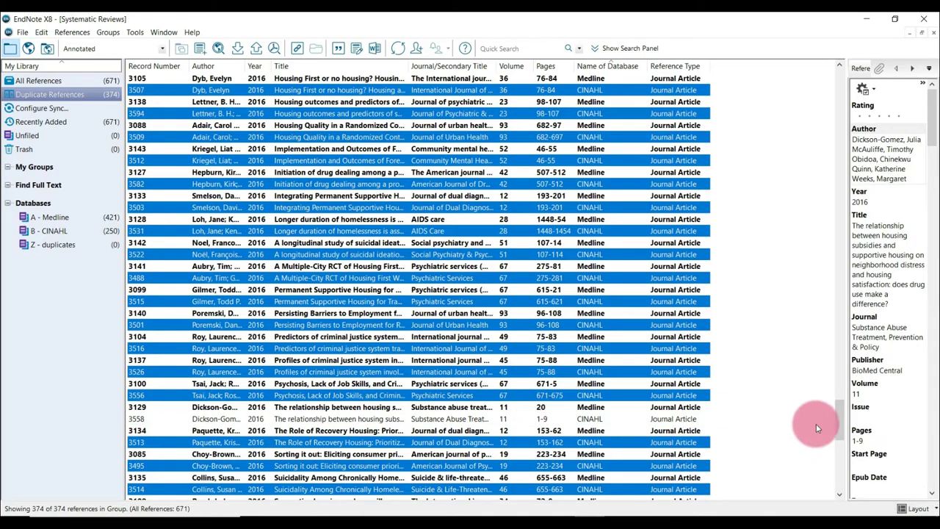
drag(839, 416, 845, 487)
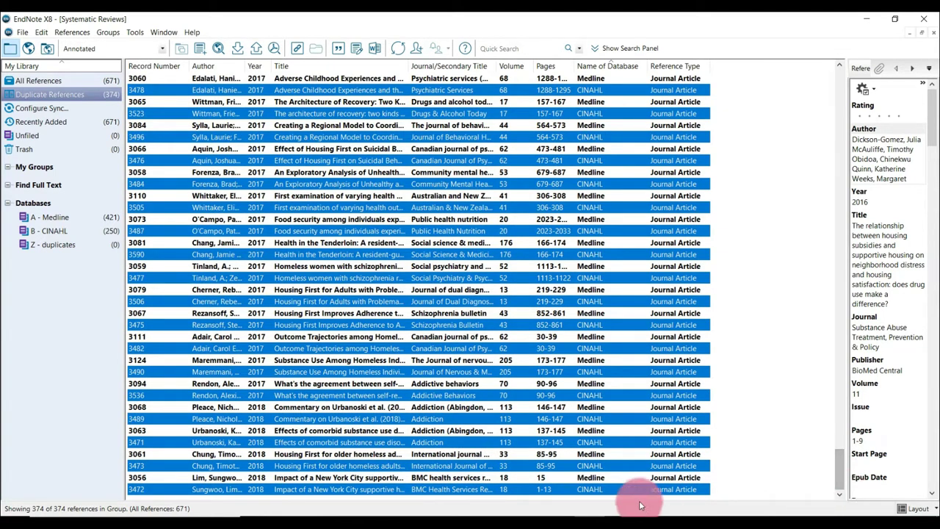
ctrl+click(550, 491)
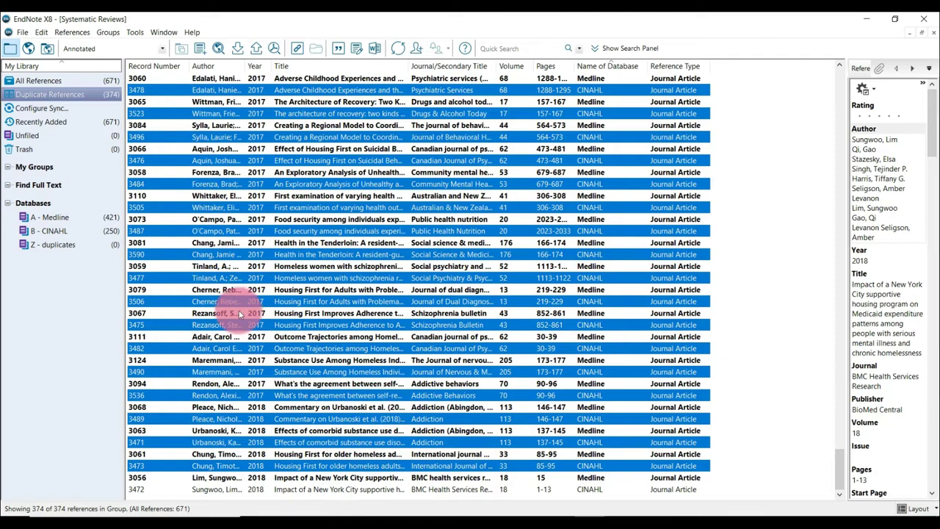
Add the selected duplicate references to the Z - duplicates group and review that group's records.
click(174, 255)
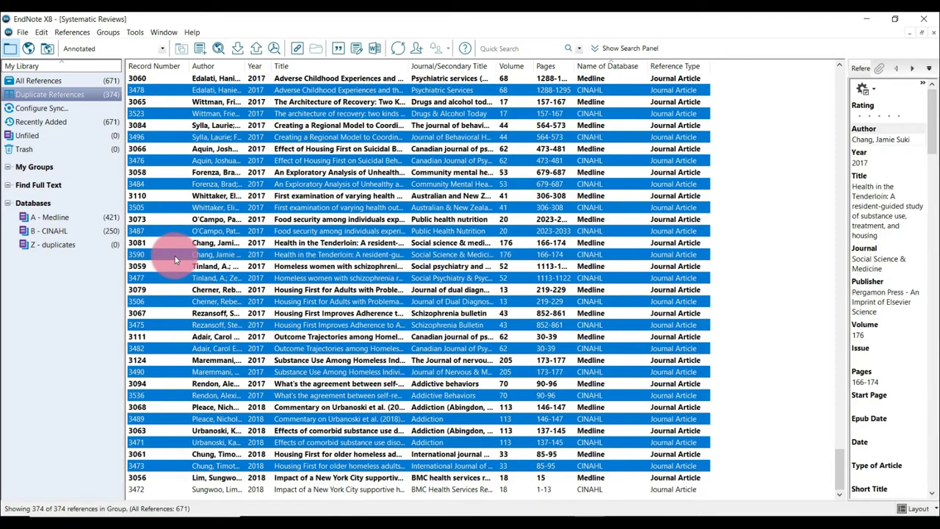
drag(144, 258, 106, 250)
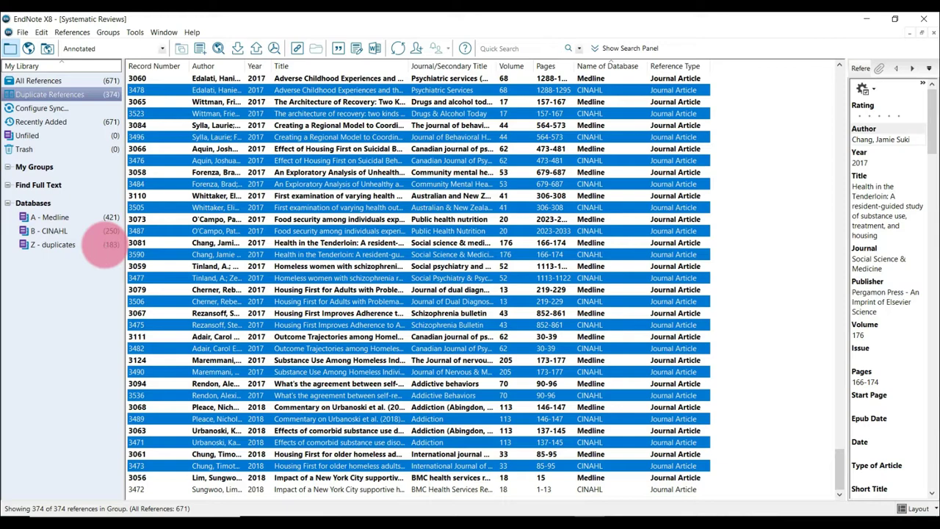
click(105, 245)
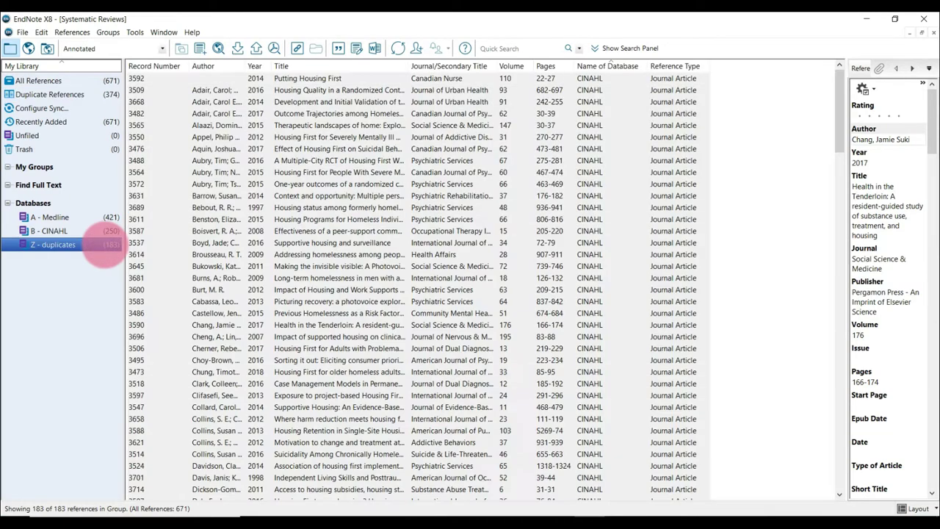
click(656, 209)
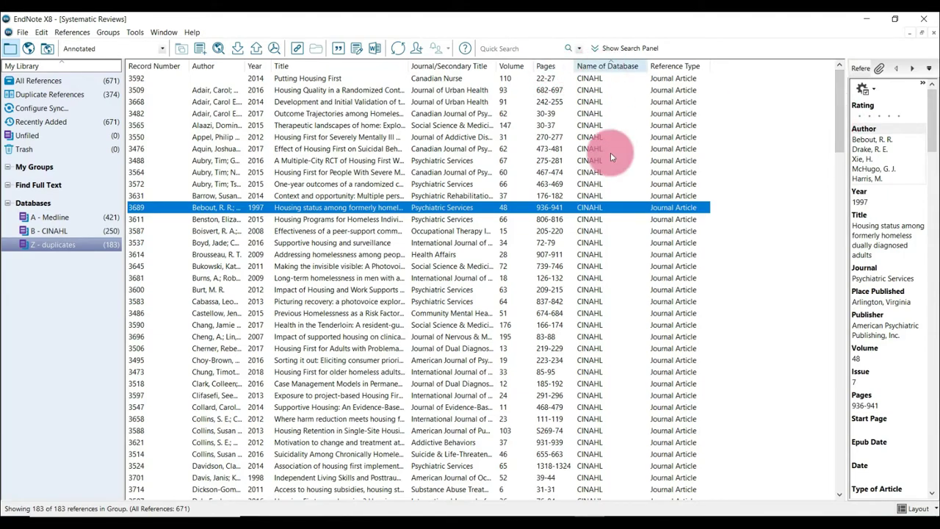
drag(839, 124, 804, 73)
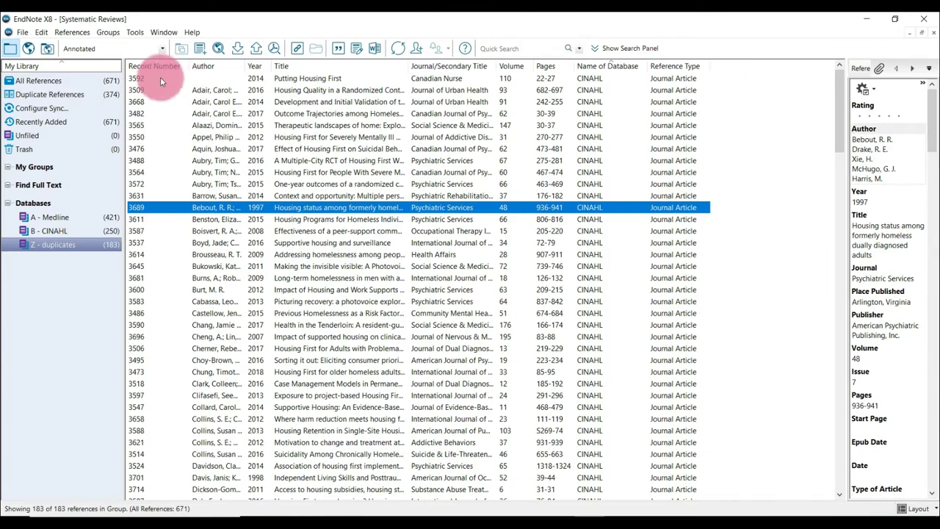
Delete the temporary Duplicate References group, keeping its references in the library.
right_click(97, 95)
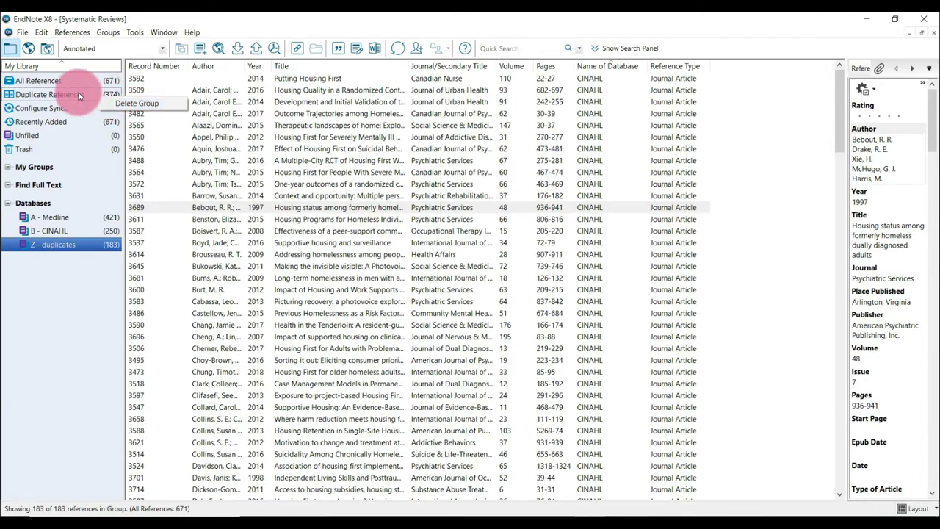
right_click(95, 99)
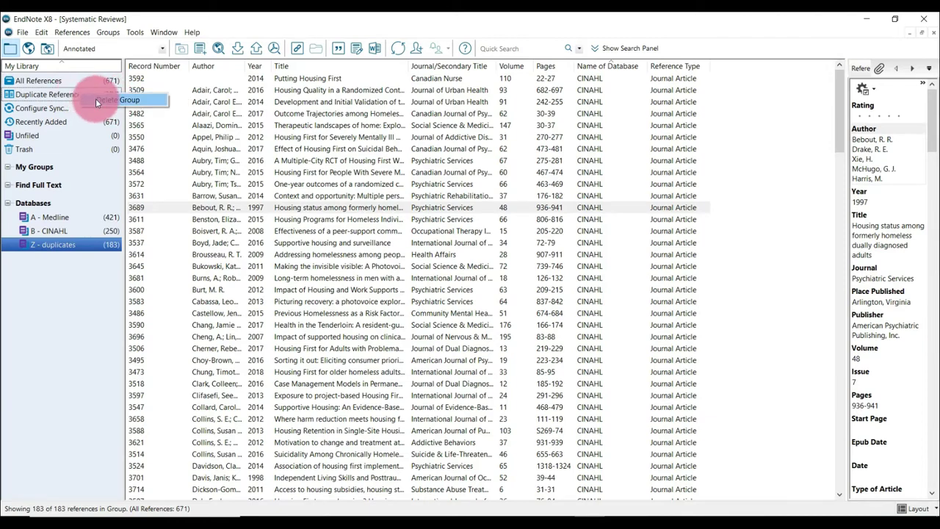
click(96, 98)
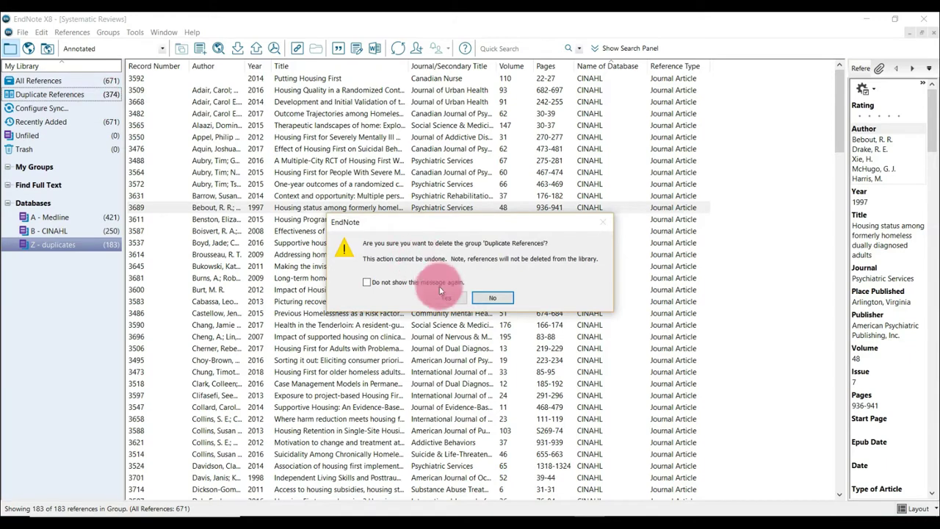
click(447, 298)
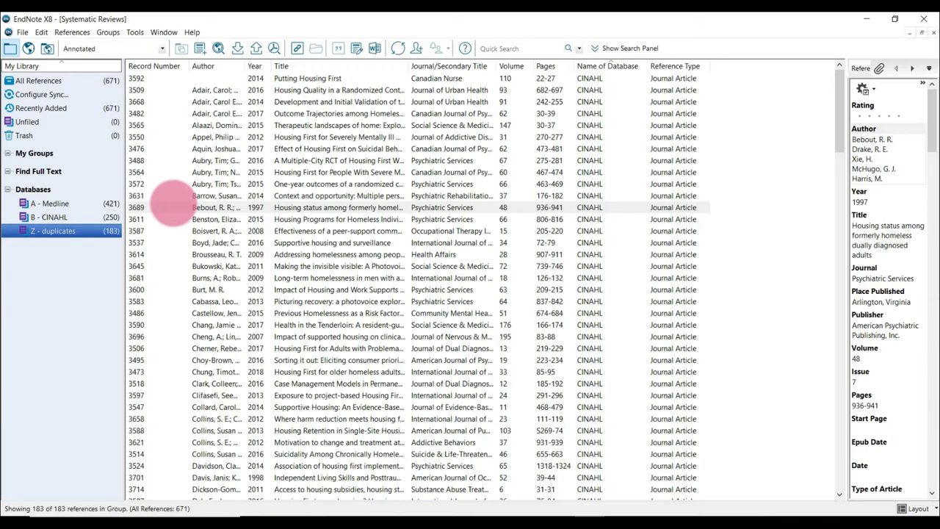
Copy all references in the Z - duplicates group to the Systematic Review Duplicates.enl library.
click(165, 172)
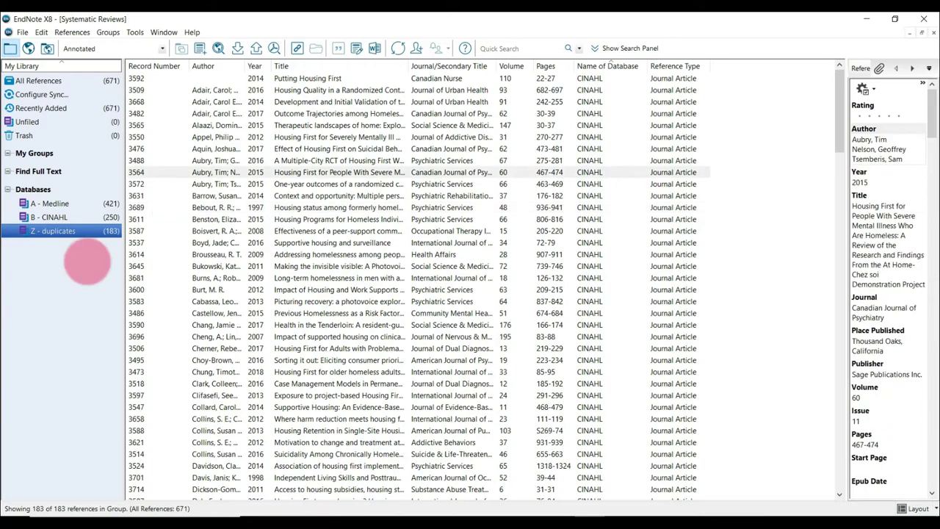
click(86, 237)
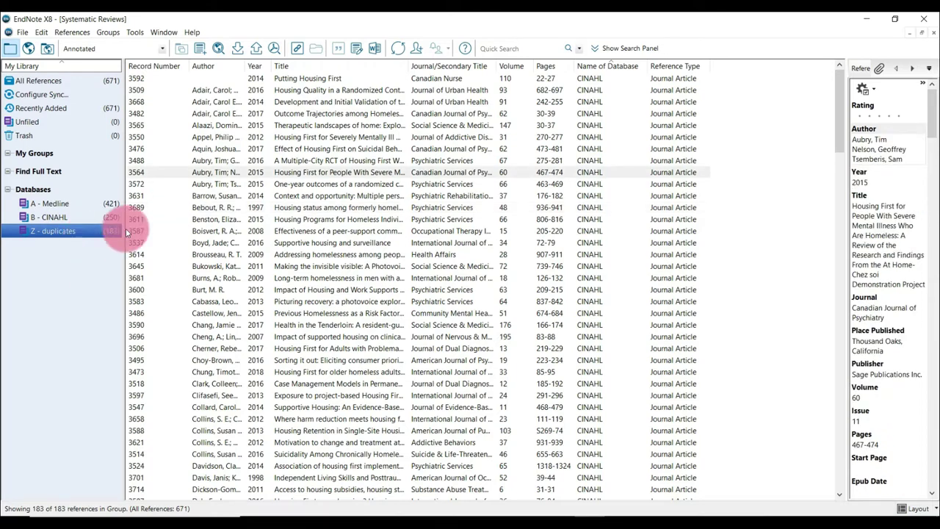
click(219, 169)
click(218, 163)
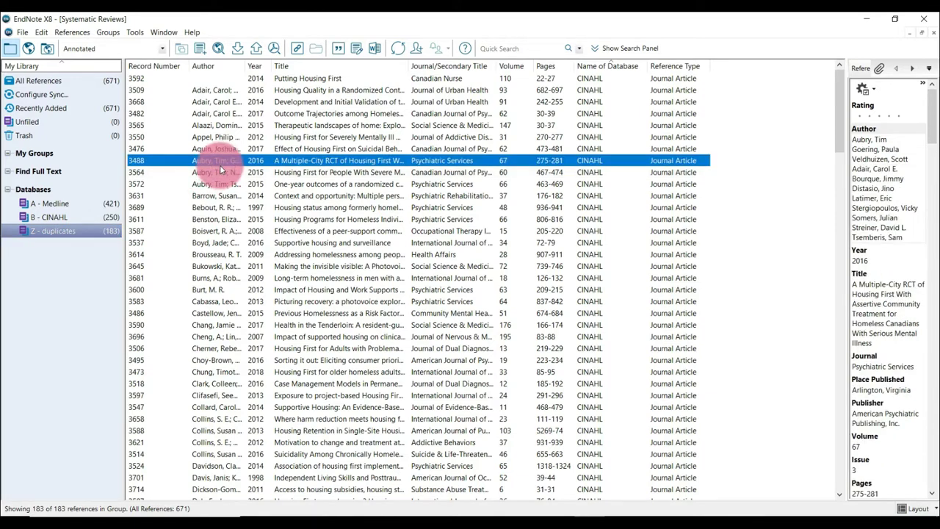
key(ctrl+a)
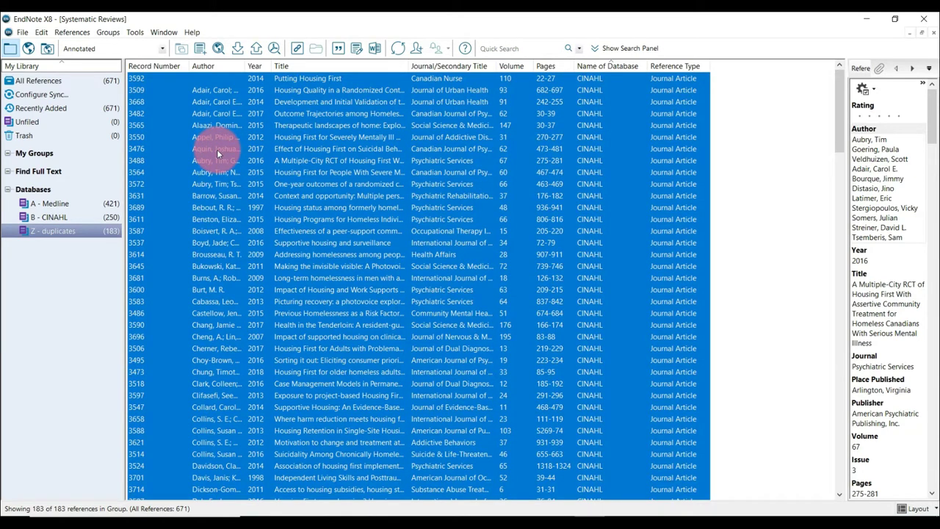
right_click(217, 149)
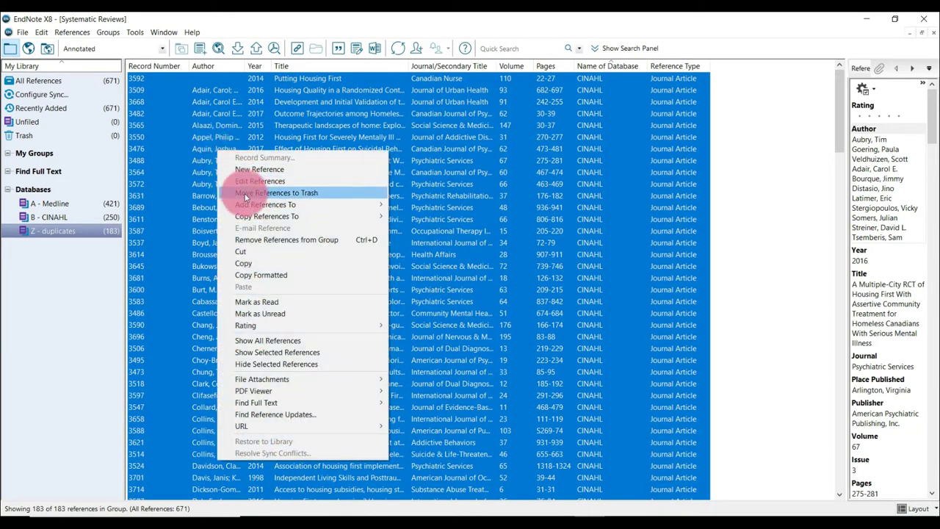
mouse_move(256, 216)
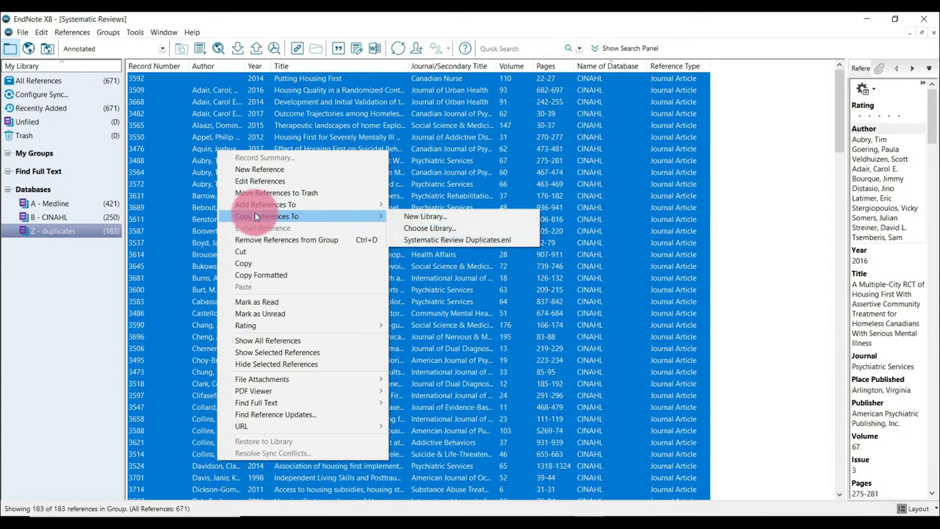
click(425, 243)
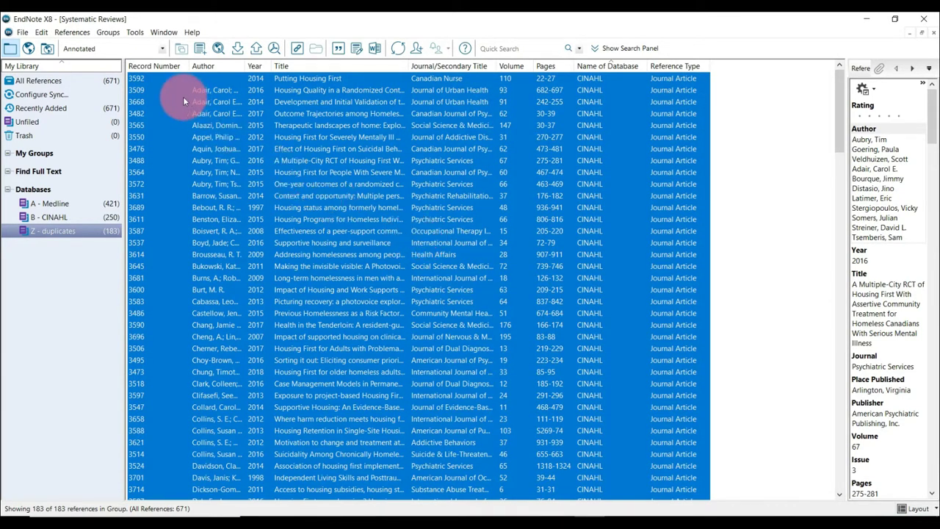
Open the recent Systematic Review Duplicates library and add all its copied references to the C - Cinahl Ext. Dupes. group.
click(22, 32)
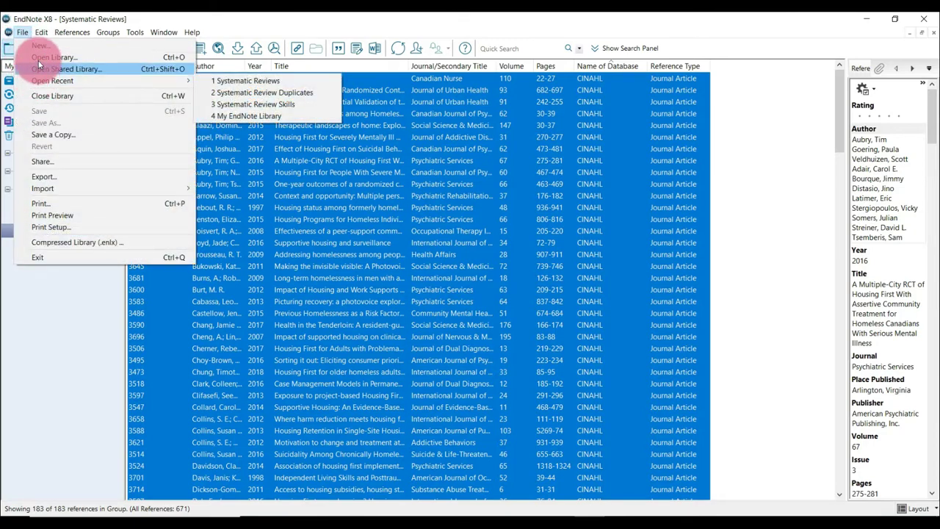
mouse_move(43, 82)
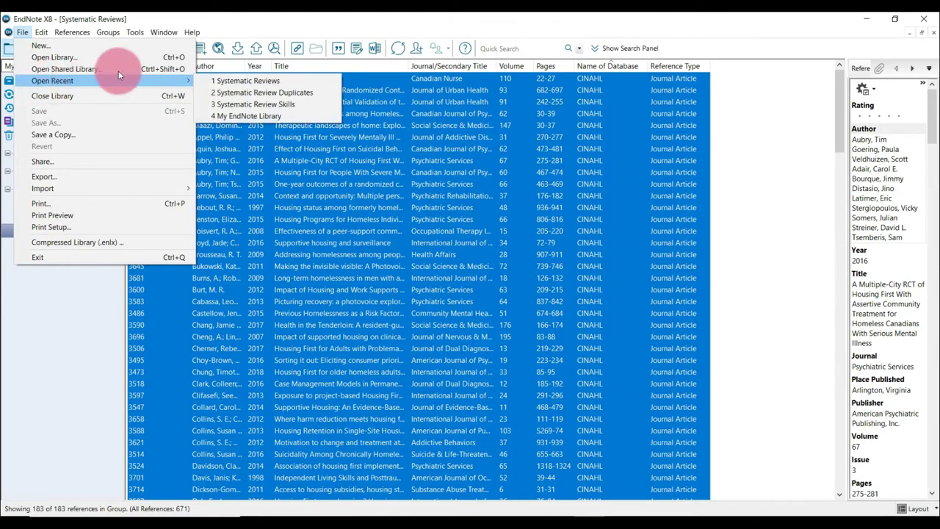
click(245, 92)
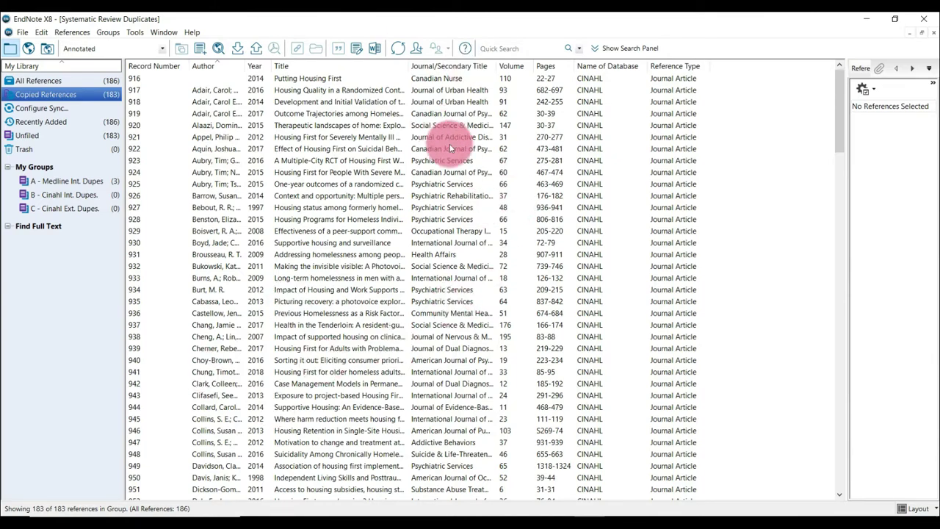
click(332, 78)
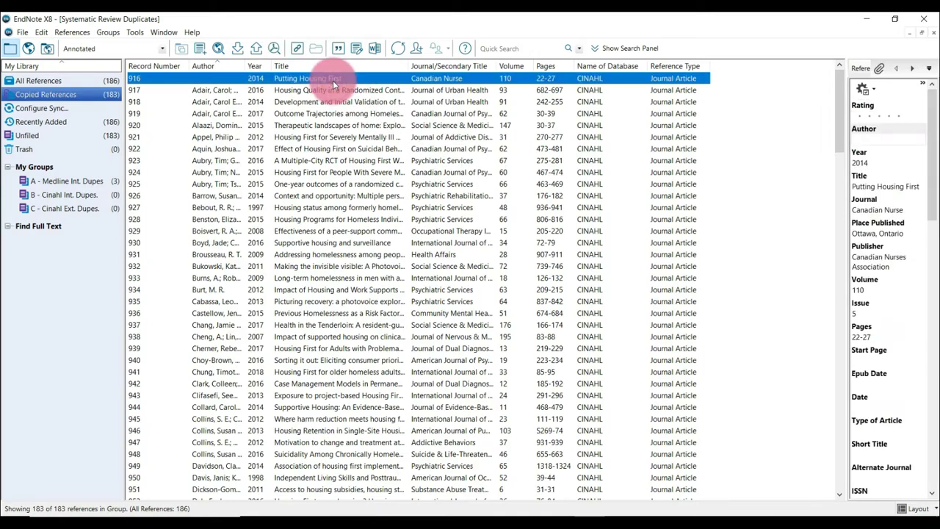
key(ctrl+a)
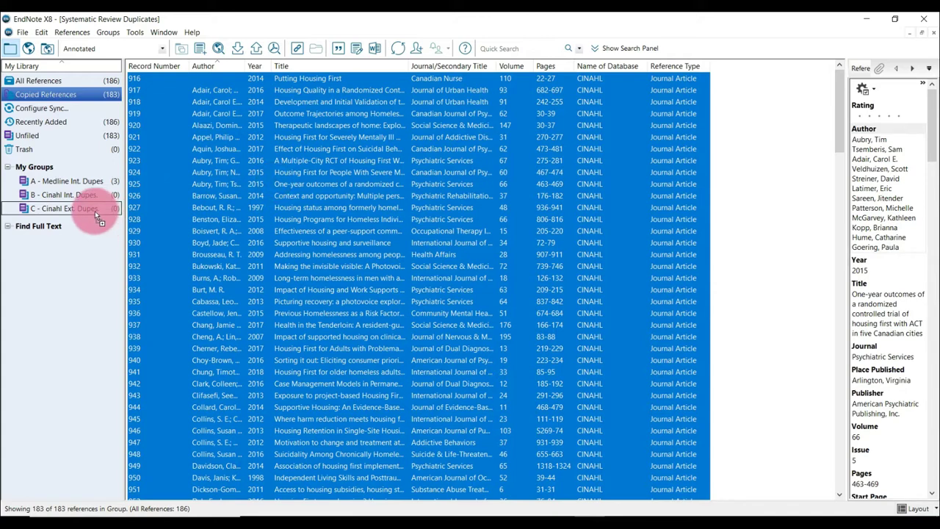
drag(95, 211, 96, 211)
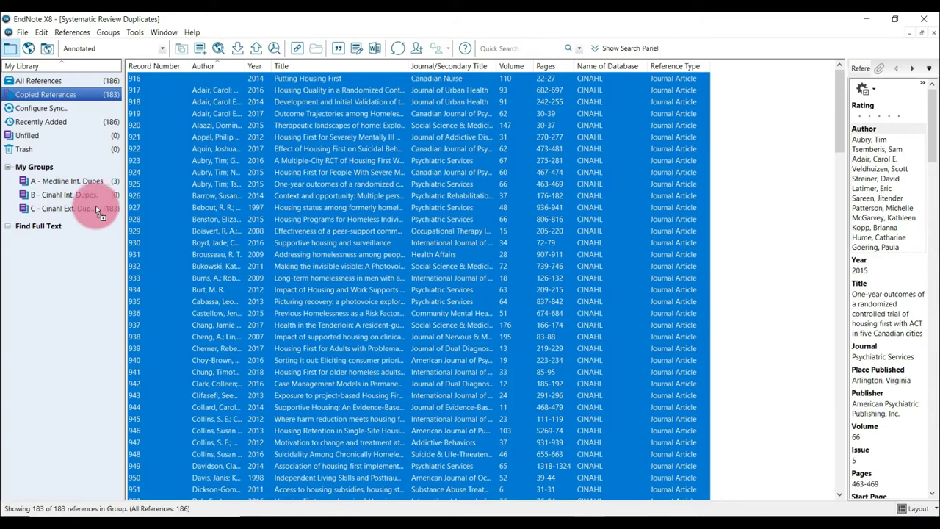
Return to the Systematic Reviews library and move all selected Z - duplicates references to the Trash.
click(22, 32)
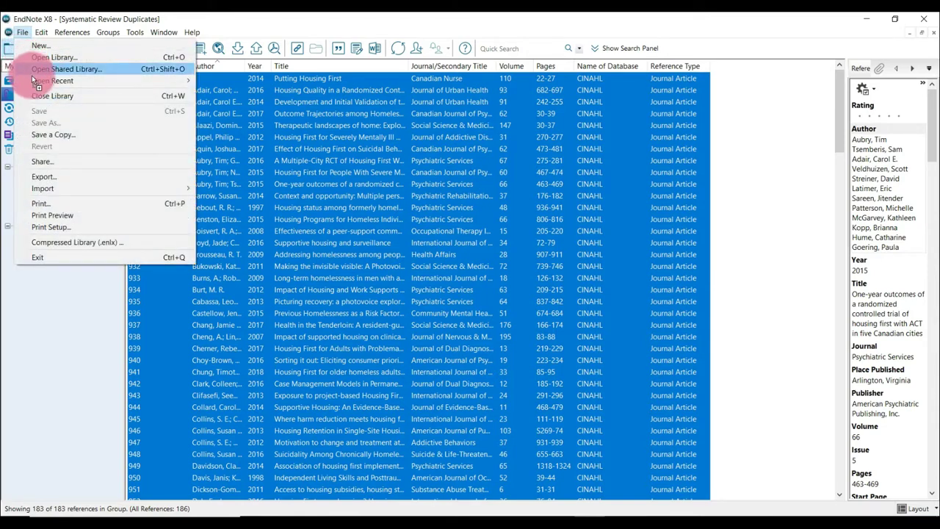
mouse_move(31, 79)
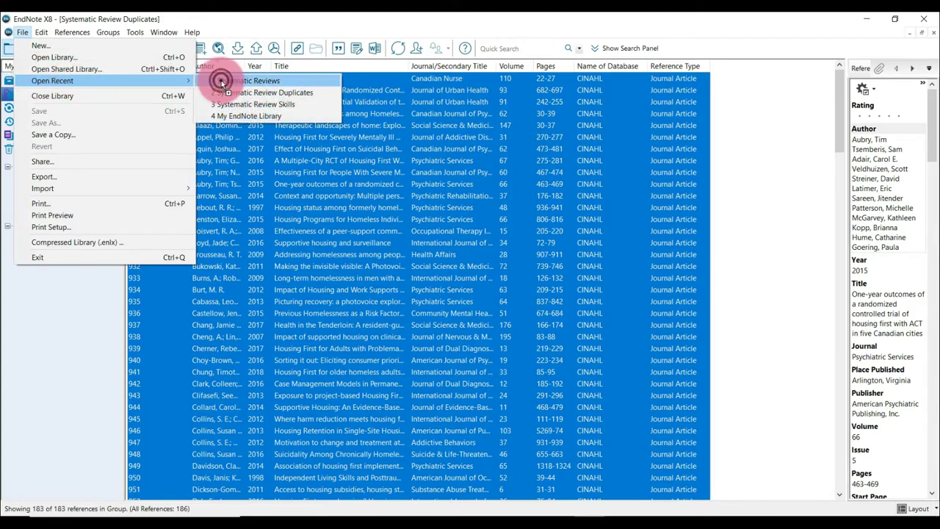
click(221, 81)
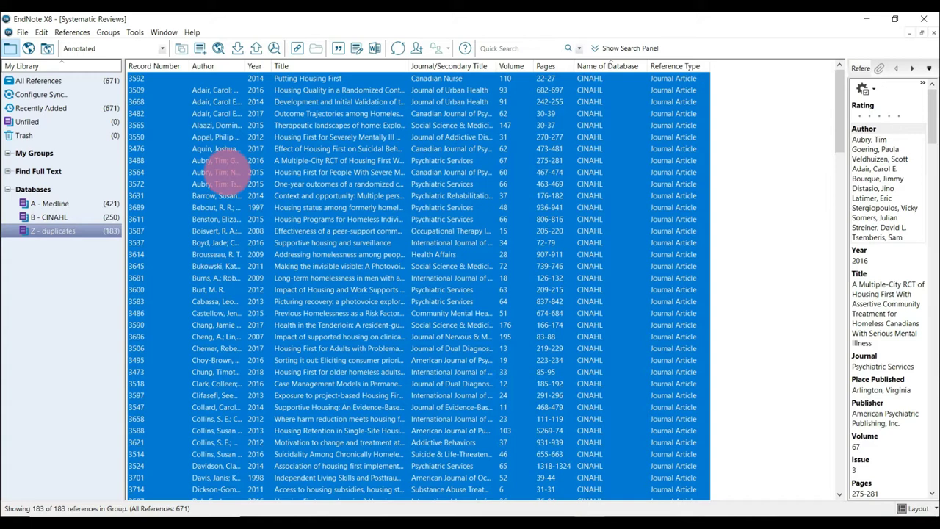
drag(228, 171, 90, 135)
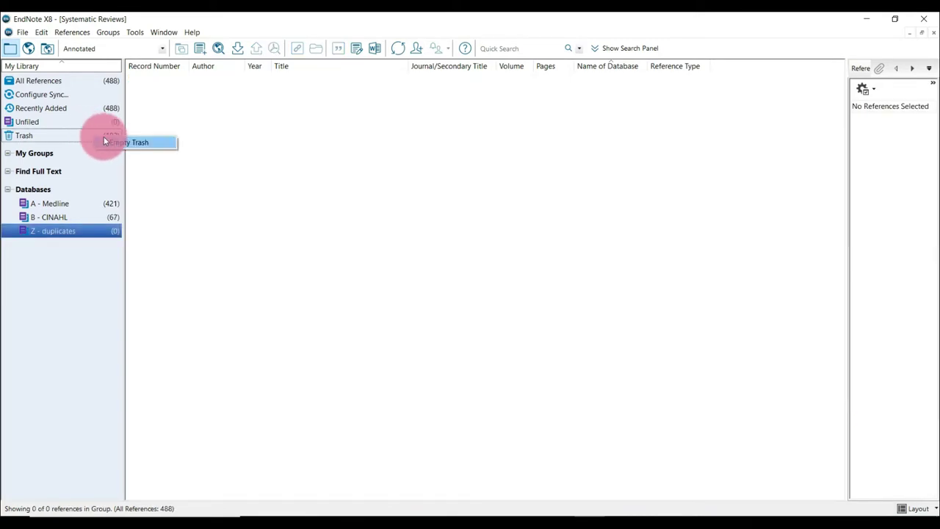
Permanently empty the library's Trash and show the references in the B - CINAHL group.
click(111, 142)
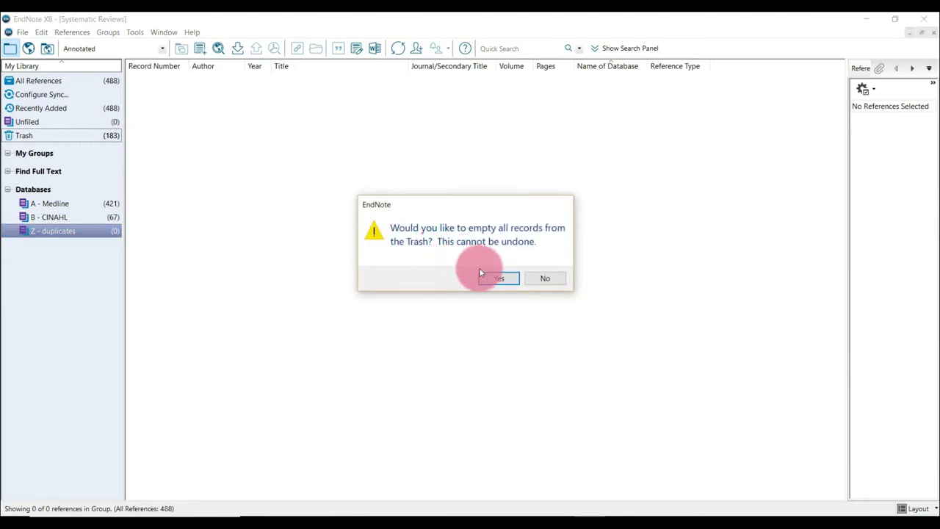
click(493, 278)
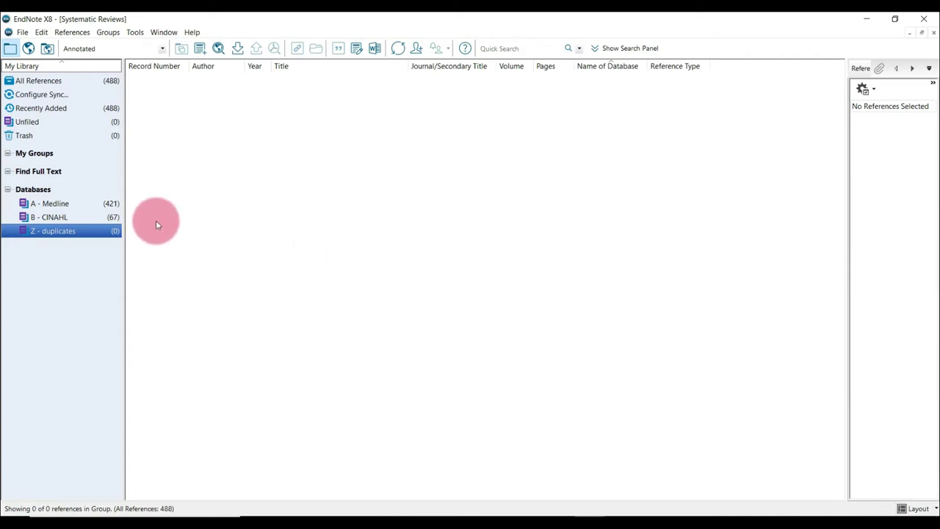
click(87, 218)
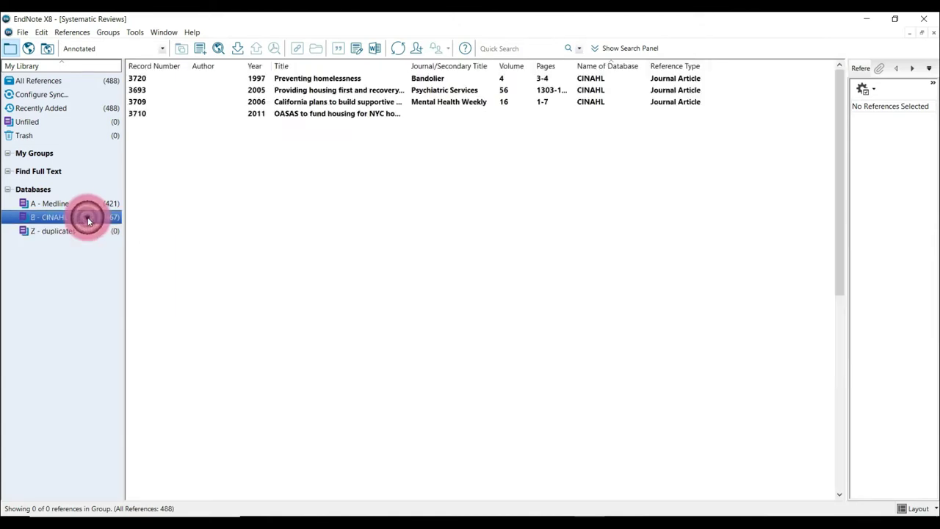